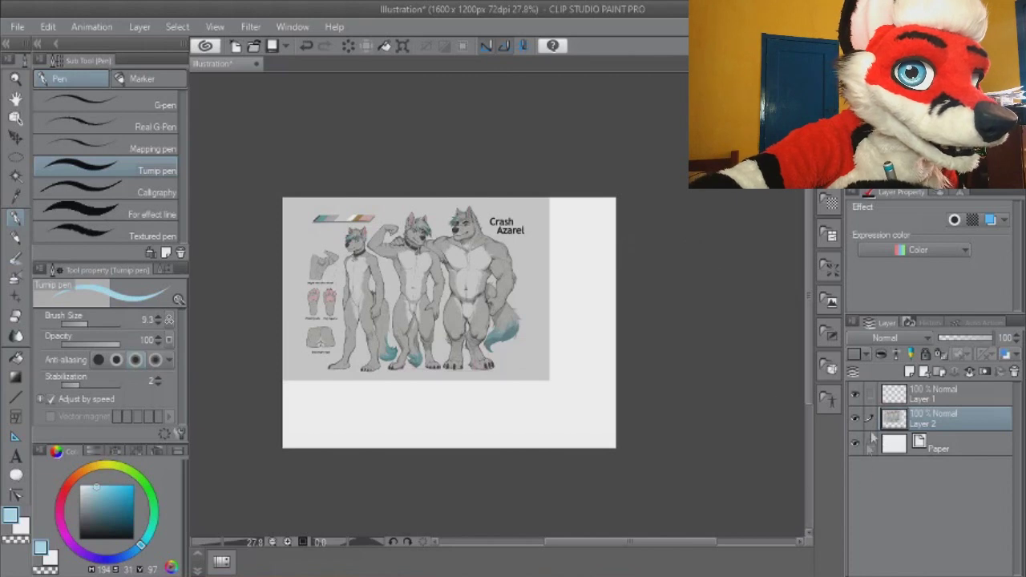
Hide the reference image on Layer 2 and make Layer 1 the active drawing layer
left_click(856, 418)
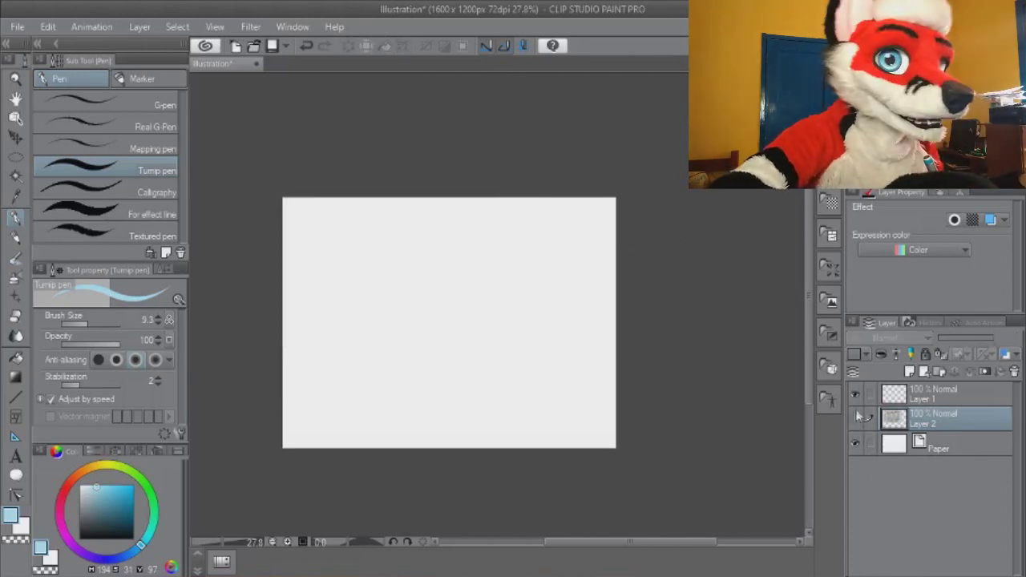
left_click(903, 395)
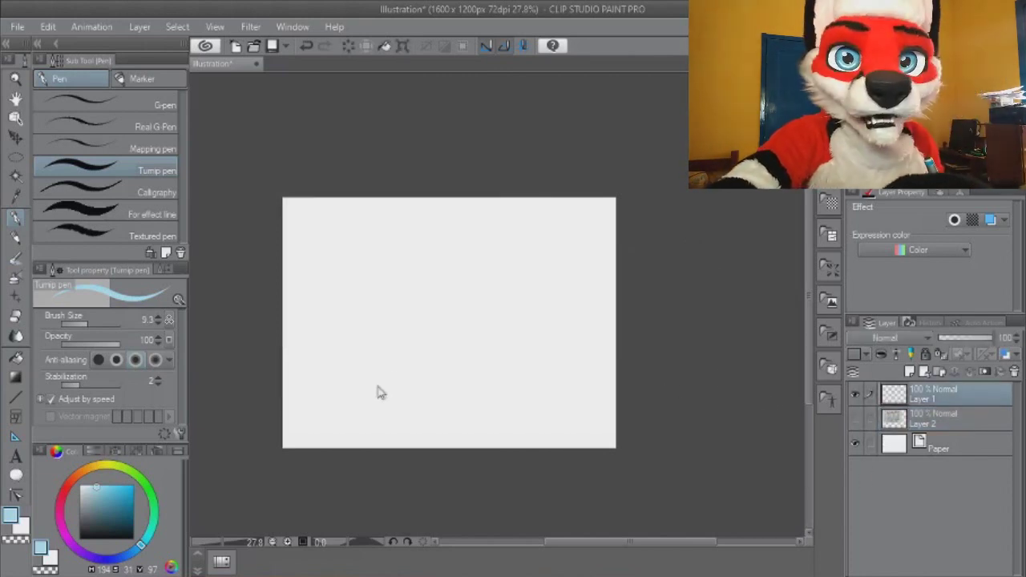
scroll(370, 347, "up", 5)
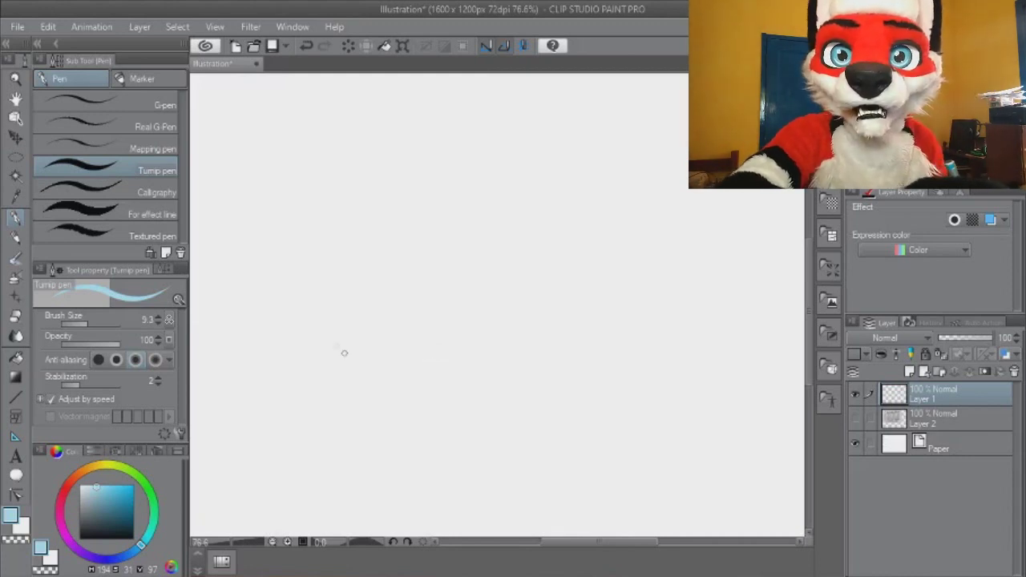
scroll(369, 304, "up", 5)
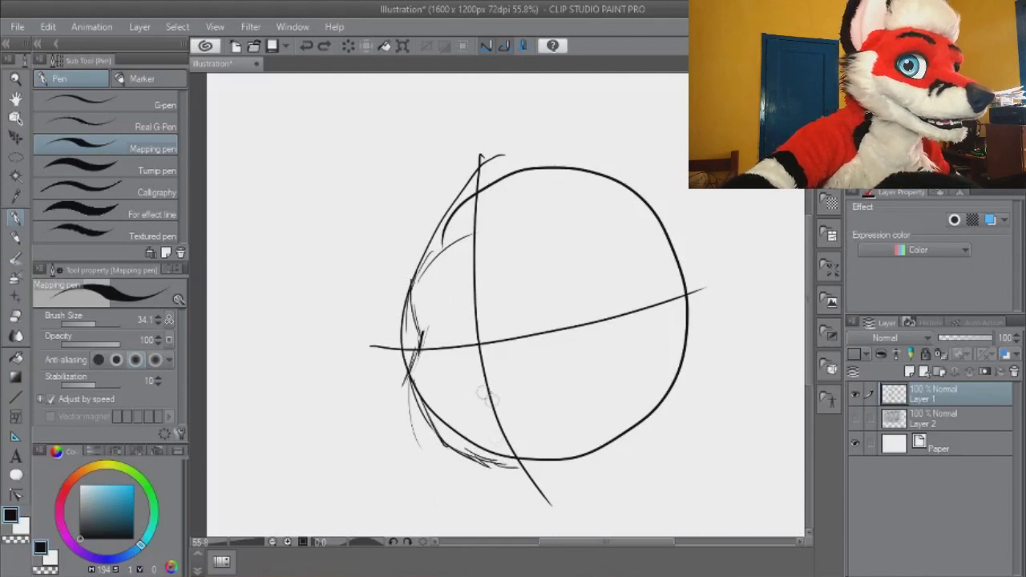
Sketch the jaw, forehead and cheek contours of the head around the inside of the guide circle with the Mapping pen
mouse_move(481, 477)
left_mouse_down()
mouse_move(523, 485)
mouse_move(515, 476)
mouse_move(547, 469)
left_mouse_up()
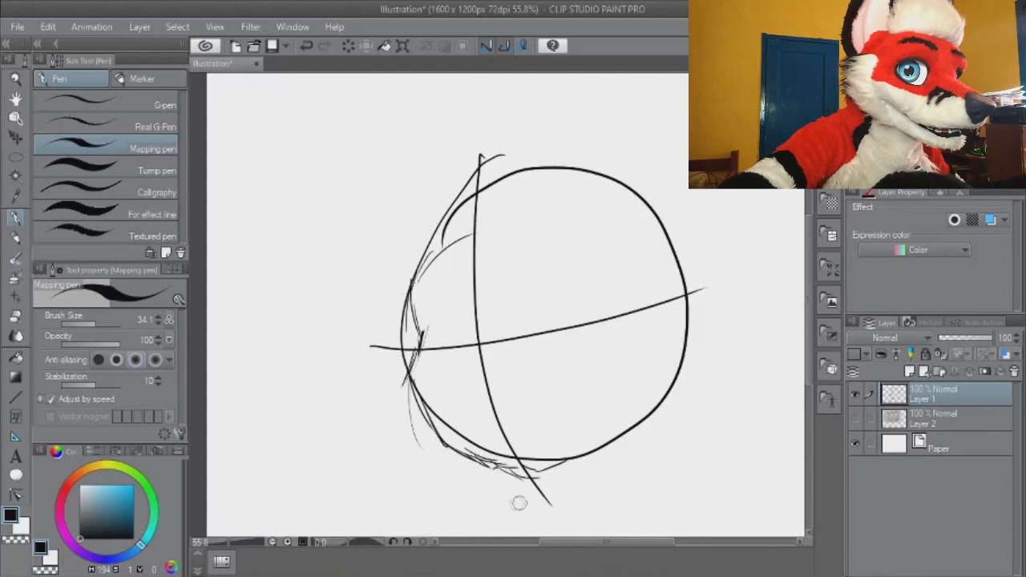
mouse_move(558, 463)
left_mouse_down()
mouse_move(666, 361)
mouse_move(674, 313)
mouse_move(659, 291)
left_mouse_up()
mouse_move(432, 274)
left_mouse_down()
mouse_move(485, 230)
mouse_move(513, 238)
mouse_move(497, 246)
mouse_move(481, 226)
mouse_move(561, 250)
mouse_move(510, 244)
mouse_move(529, 235)
mouse_move(592, 263)
mouse_move(485, 235)
mouse_move(618, 296)
left_mouse_up()
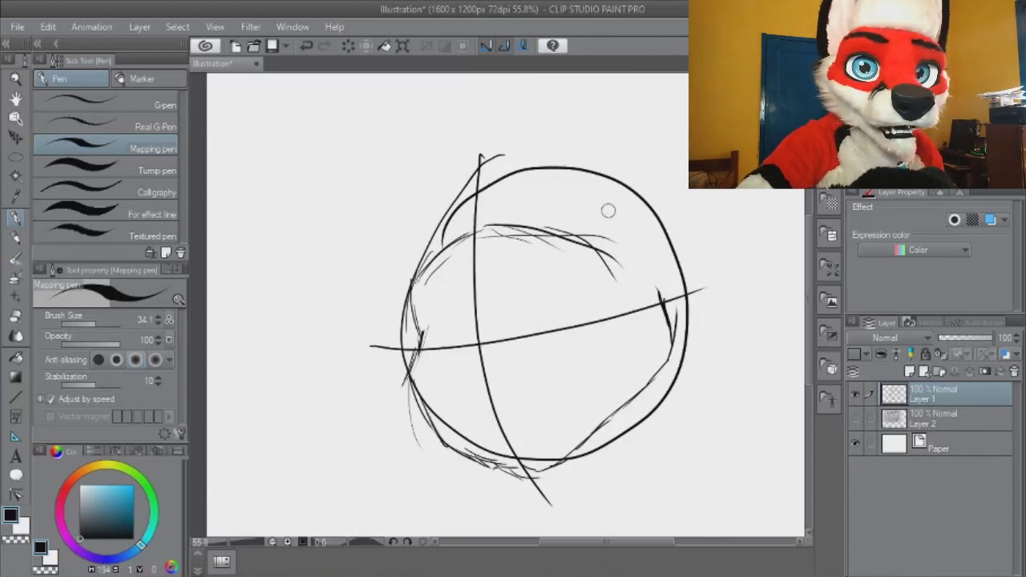
left_click_drag(597, 239, 651, 323)
left_click_drag(617, 255, 649, 330)
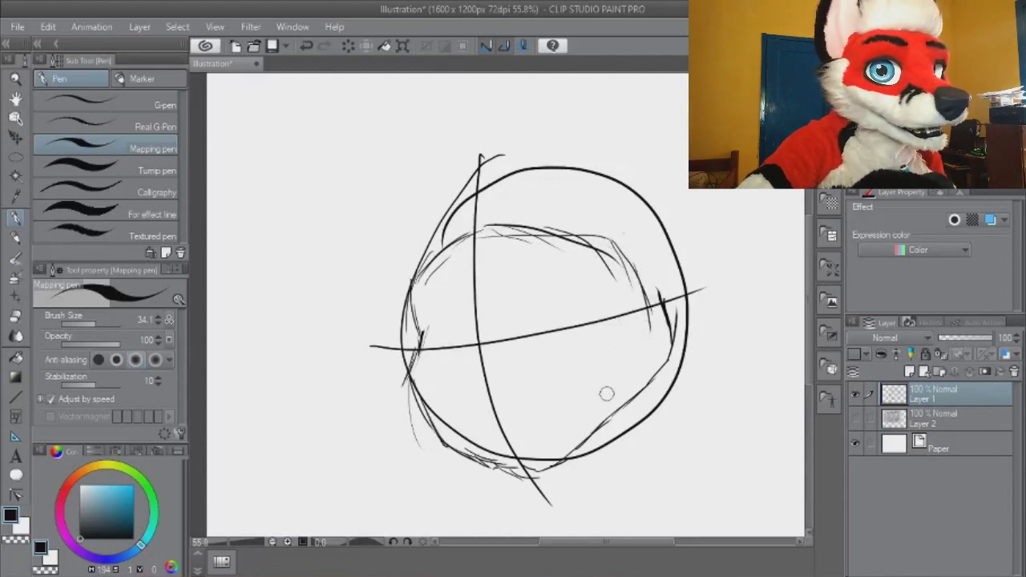
mouse_move(608, 234)
left_mouse_down()
mouse_move(624, 289)
mouse_move(611, 244)
mouse_move(633, 266)
mouse_move(618, 310)
mouse_move(635, 270)
mouse_move(649, 347)
left_mouse_up()
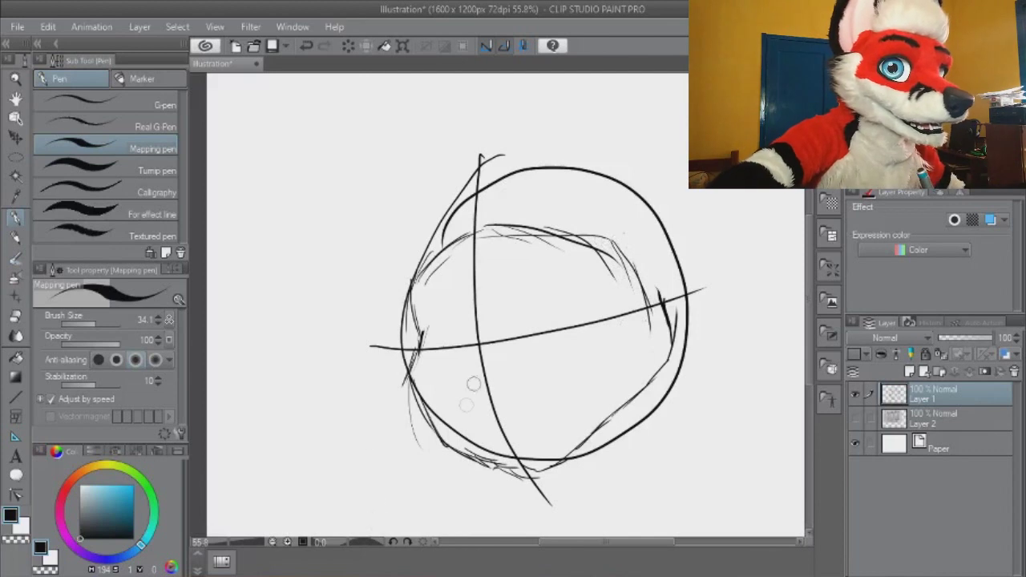
Clear part of the guide line in white, sketch a rounded black nose beneath it, and roughen the muzzle edge beside the nose
key("x")
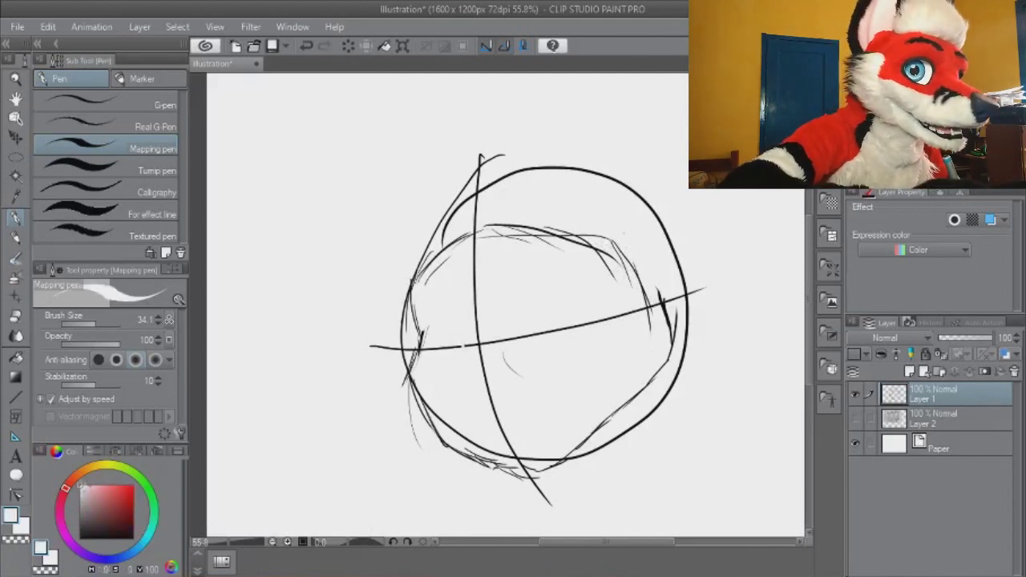
key("x")
mouse_move(446, 295)
left_mouse_down()
mouse_move(449, 300)
mouse_move(463, 340)
mouse_move(418, 363)
mouse_move(426, 395)
mouse_move(416, 368)
mouse_move(408, 374)
mouse_move(441, 408)
mouse_move(494, 378)
mouse_move(465, 398)
mouse_move(486, 361)
left_mouse_up()
mouse_move(407, 365)
left_mouse_down()
mouse_move(477, 354)
mouse_move(485, 369)
mouse_move(443, 350)
mouse_move(409, 373)
mouse_move(433, 411)
mouse_move(457, 390)
left_mouse_up()
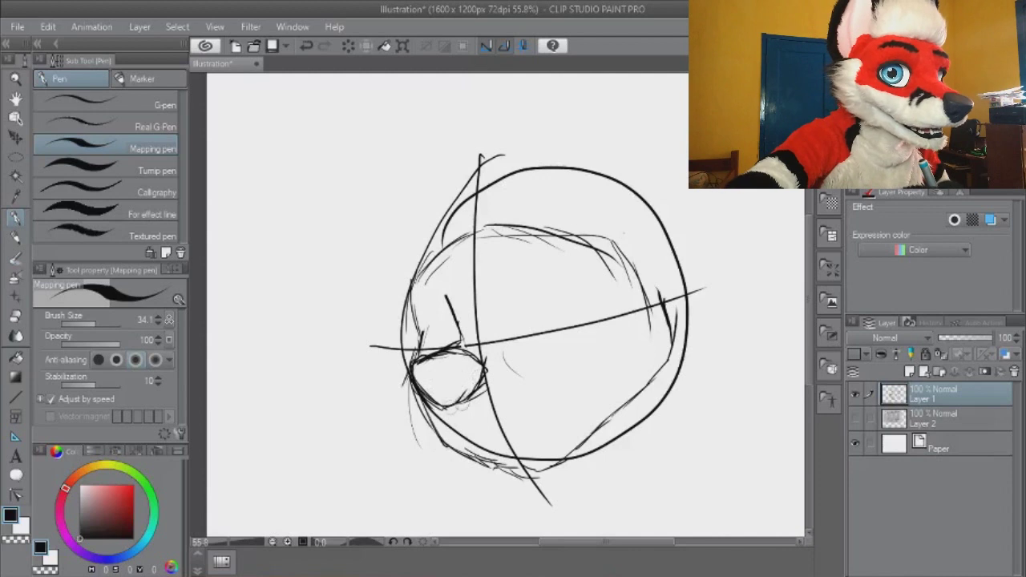
mouse_move(473, 388)
left_mouse_down()
mouse_move(490, 367)
mouse_move(488, 380)
left_mouse_up()
left_click_drag(403, 377, 416, 433)
left_click_drag(405, 396, 420, 442)
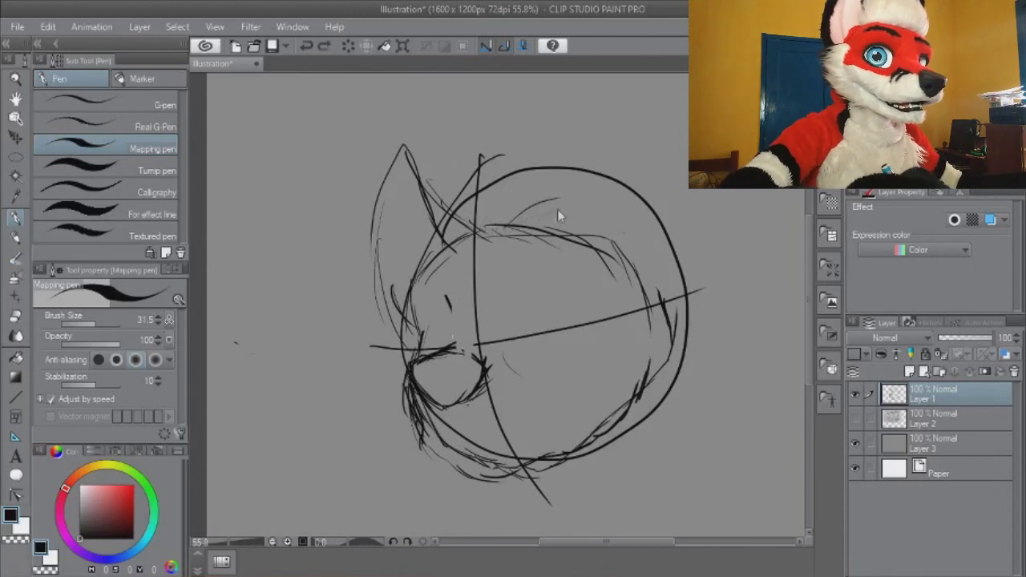
Sketch the ear on the right side of the head, undo its outer strokes and redraw it taller
mouse_move(510, 224)
left_mouse_down()
mouse_move(555, 187)
mouse_move(567, 190)
mouse_move(615, 140)
mouse_move(601, 145)
mouse_move(633, 255)
left_mouse_up()
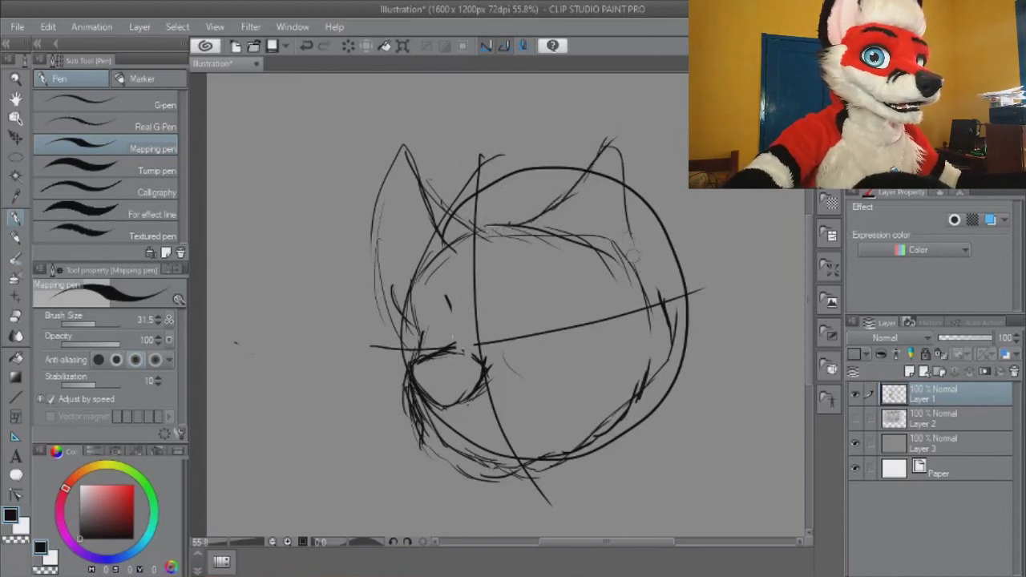
mouse_move(588, 161)
left_mouse_down()
mouse_move(612, 136)
mouse_move(656, 319)
left_mouse_up()
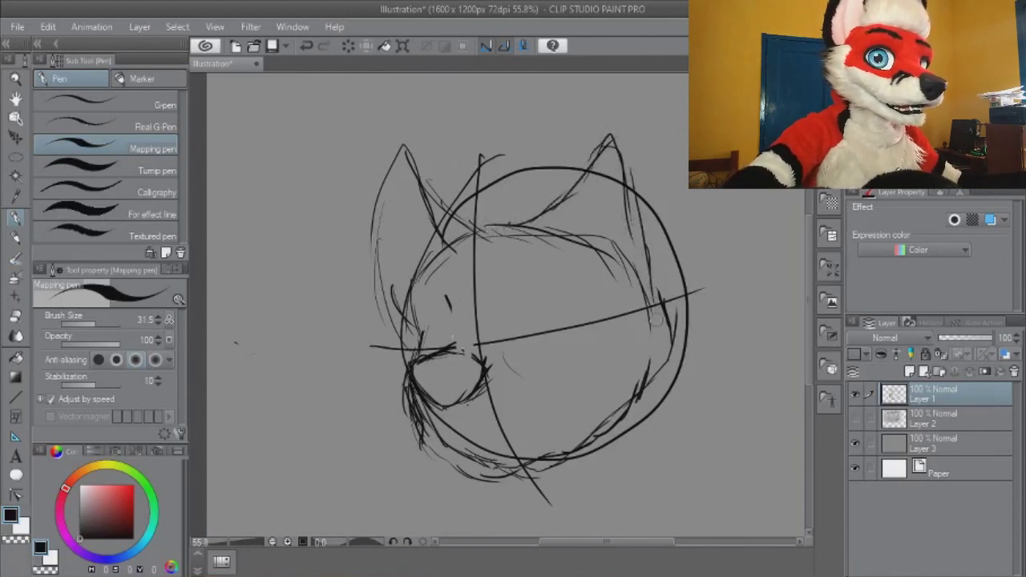
key("ctrl+z")
key("ctrl+z")
mouse_move(536, 229)
left_mouse_down()
mouse_move(629, 103)
mouse_move(665, 295)
left_mouse_up()
left_click_drag(662, 248, 653, 334)
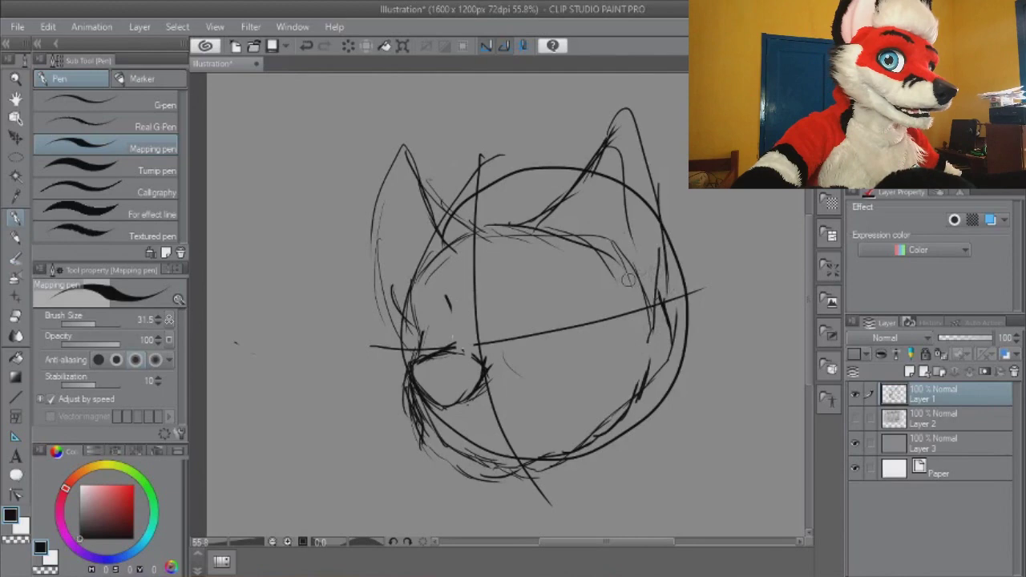
Show the reference image on Layer 2 and examine the middle character's head, ears and hair
left_click(854, 417)
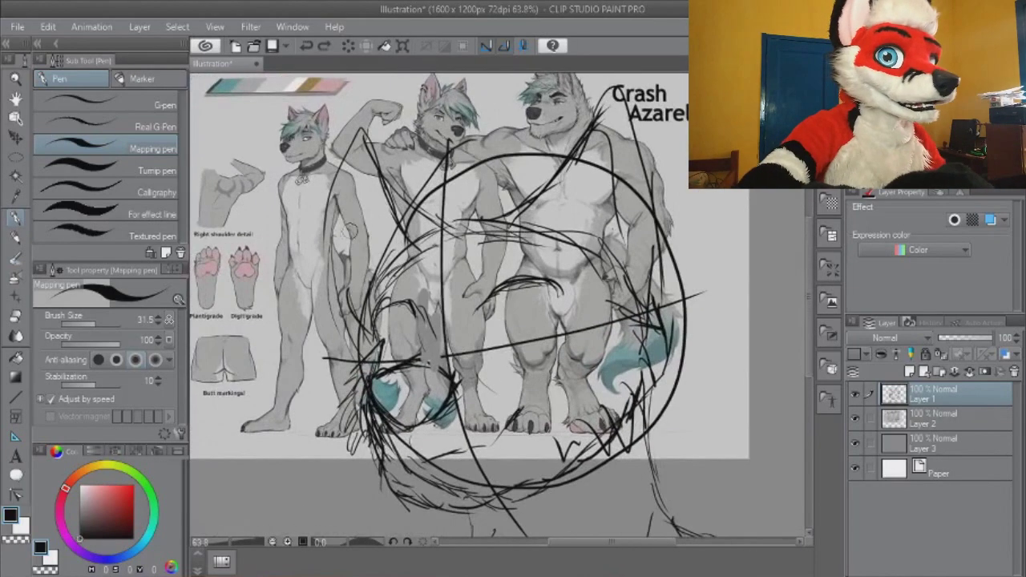
scroll(375, 293, "up", 1)
scroll(413, 164, "up", 6)
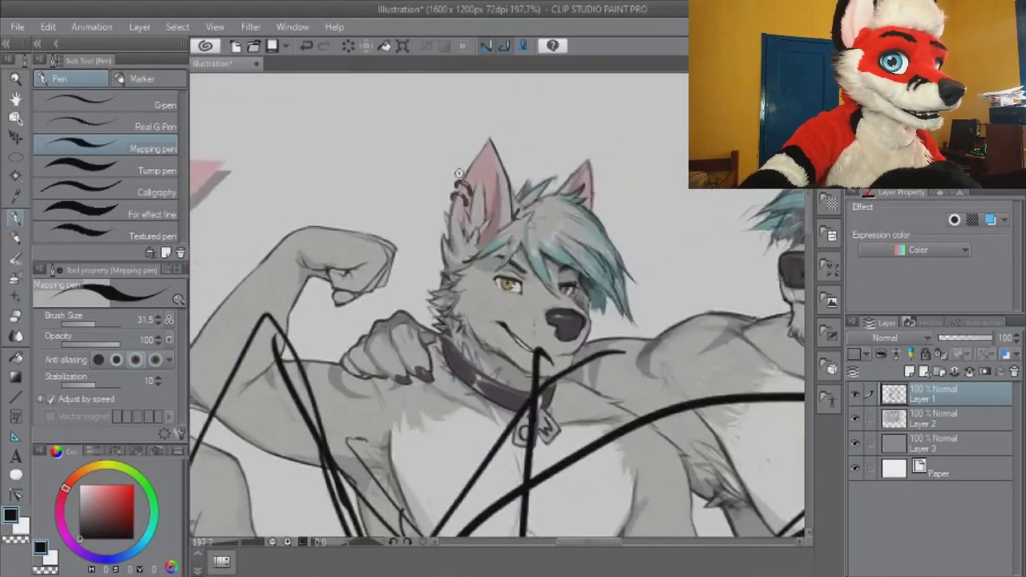
left_click_drag(535, 240, 491, 227)
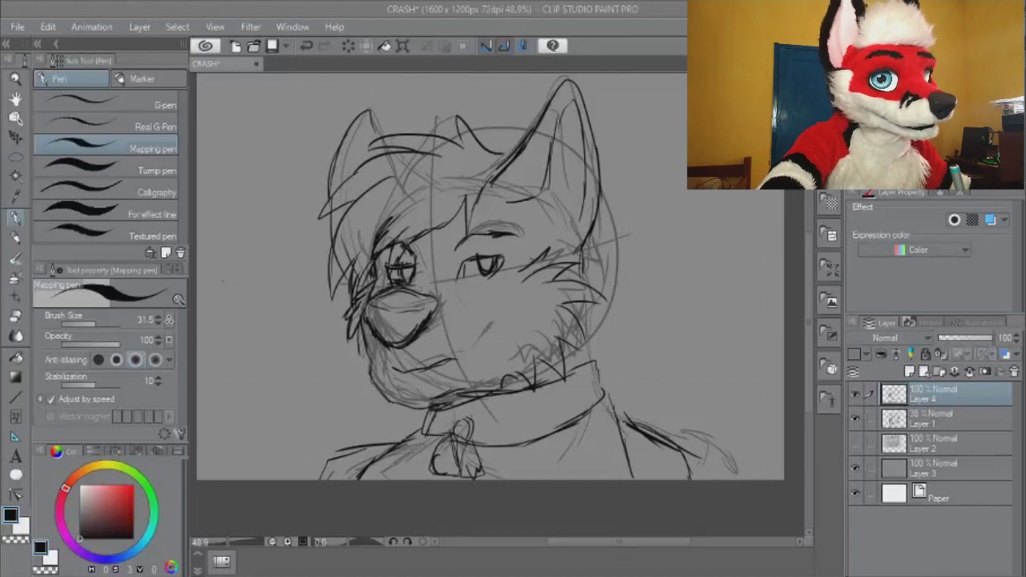
Erase the mouth line on Layer 4 and redraw it below the nose, undoing and replacing the stray strokes
scroll(383, 321, "up", 3)
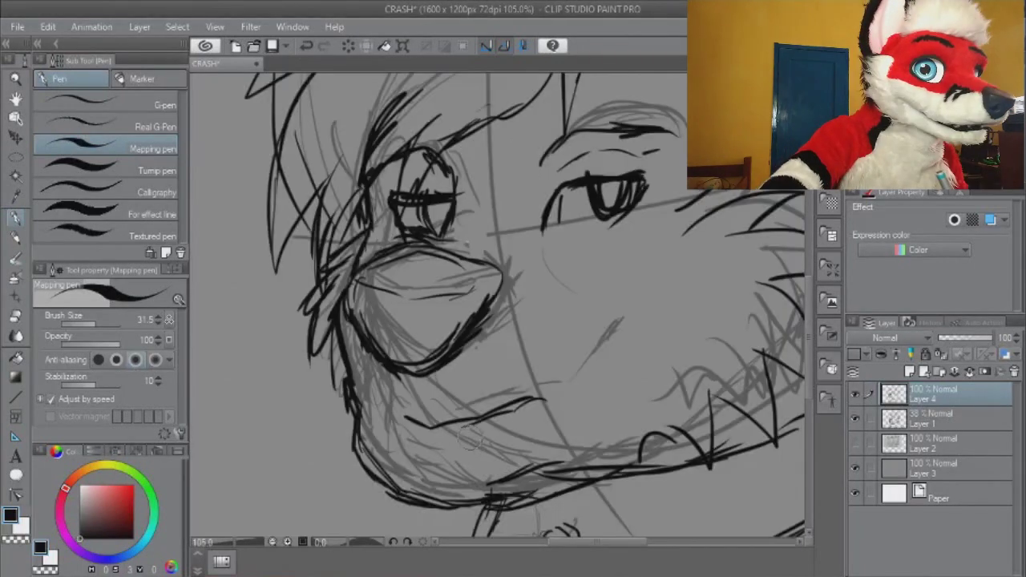
left_click(16, 317)
mouse_move(433, 437)
left_mouse_down()
mouse_move(417, 424)
mouse_move(528, 415)
mouse_move(480, 395)
left_mouse_up()
mouse_move(329, 424)
left_mouse_down()
mouse_move(385, 398)
mouse_move(369, 407)
mouse_move(356, 461)
left_mouse_up()
key("p")
mouse_move(503, 422)
left_mouse_down()
mouse_move(480, 430)
mouse_move(547, 418)
mouse_move(531, 413)
mouse_move(475, 440)
mouse_move(417, 411)
mouse_move(397, 426)
left_mouse_up()
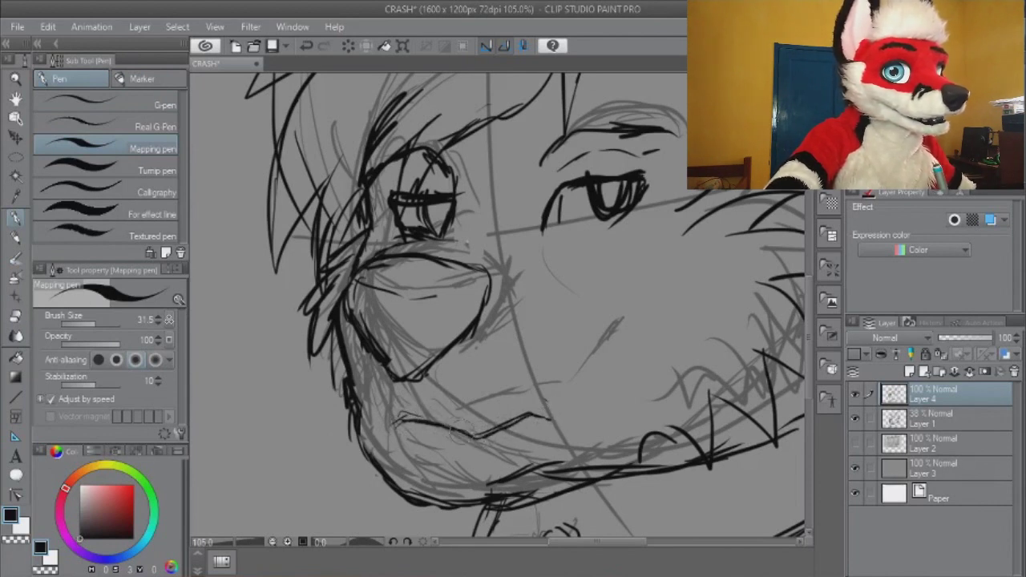
key("ctrl+z")
key("ctrl+z")
key("ctrl+z")
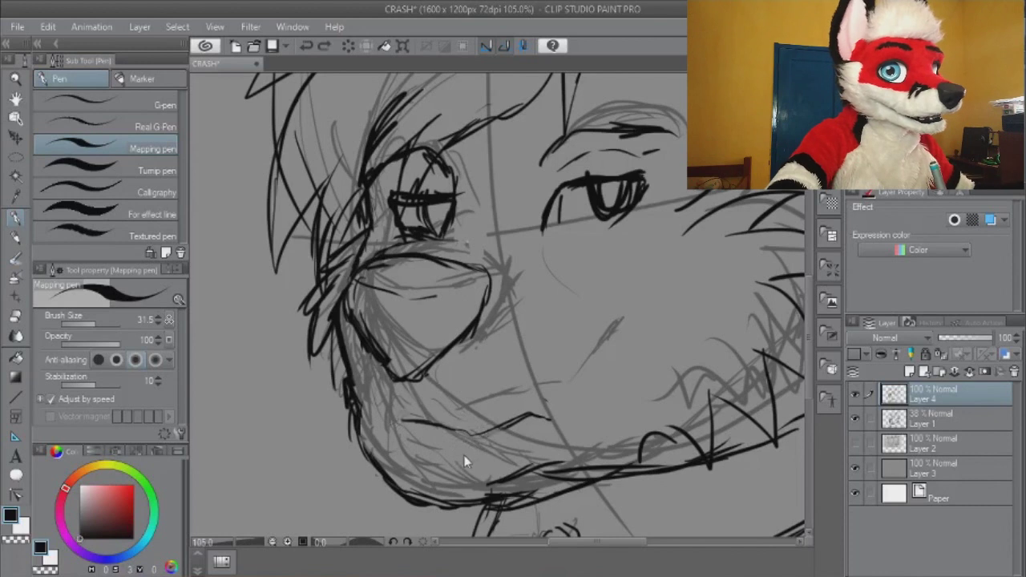
left_click_drag(410, 423, 477, 441)
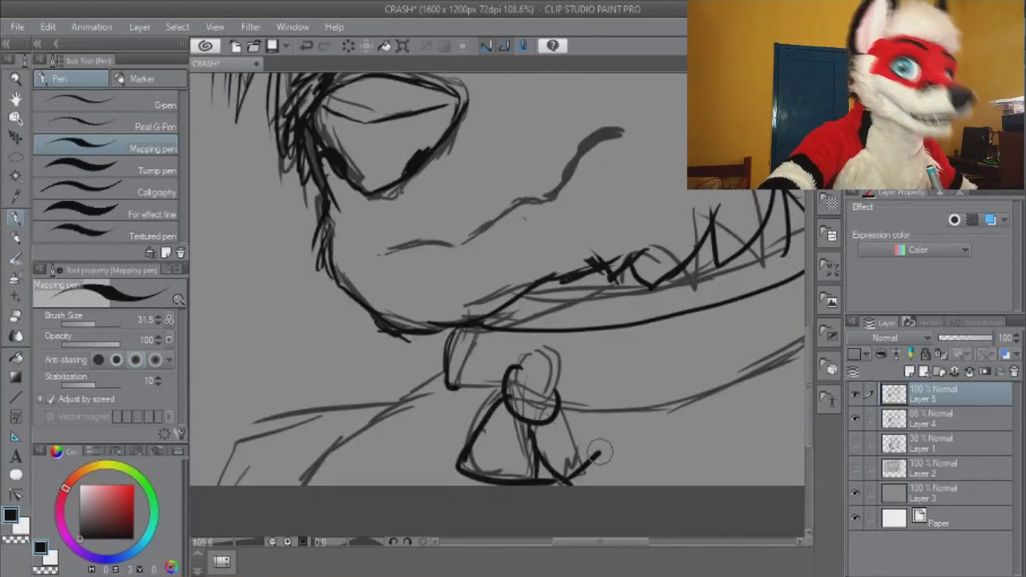
Letter the two collar tags C and W, and ink the collar's lower edge on Layer 5
left_click_drag(503, 432, 506, 459)
mouse_move(551, 429)
left_mouse_down()
mouse_move(597, 453)
mouse_move(599, 442)
left_mouse_up()
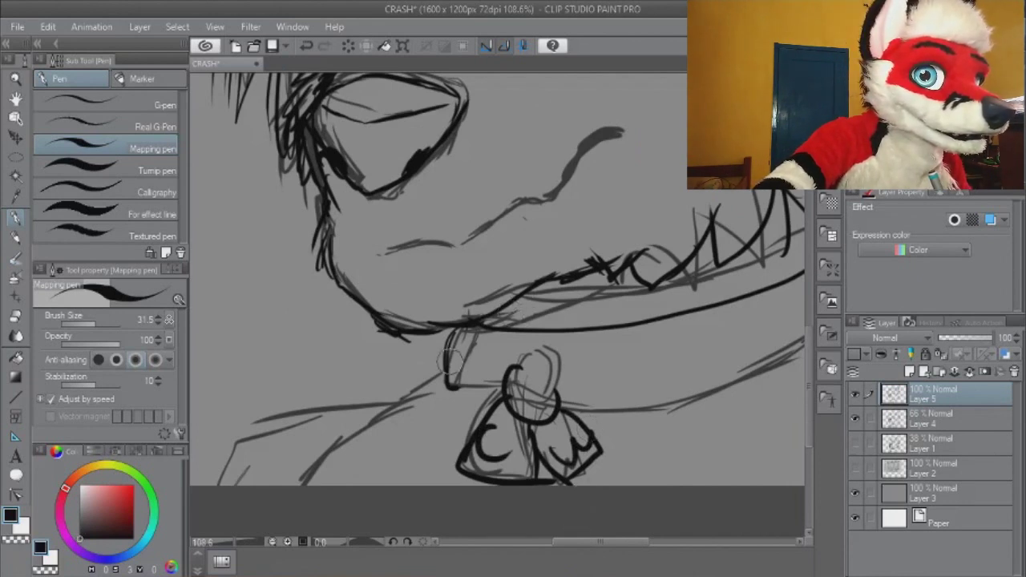
mouse_move(451, 359)
left_mouse_down()
mouse_move(446, 380)
mouse_move(513, 378)
mouse_move(412, 361)
left_mouse_up()
left_click_drag(469, 394, 802, 311)
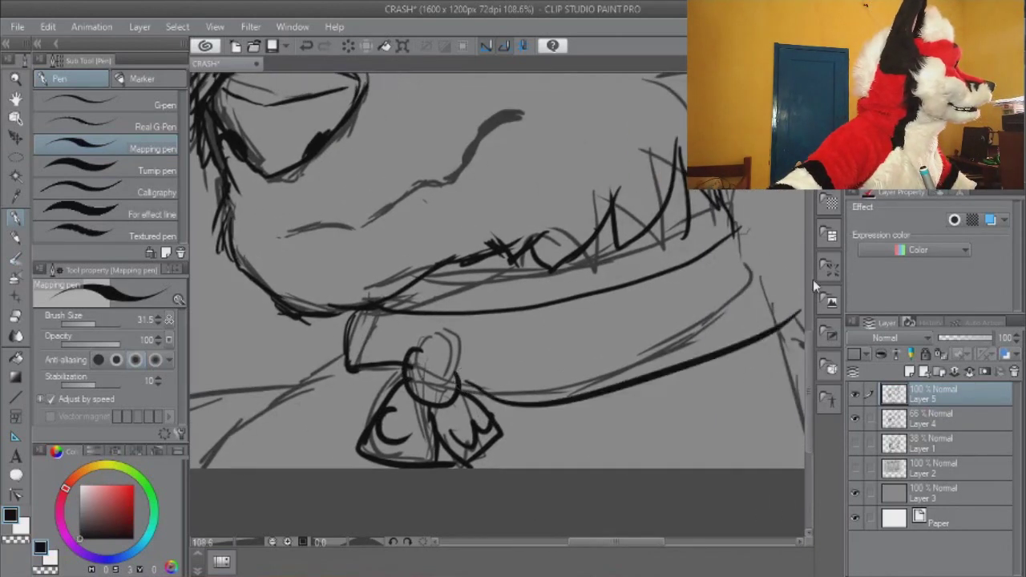
key("ctrl+z")
mouse_move(458, 394)
left_mouse_down()
mouse_move(494, 394)
mouse_move(725, 316)
left_mouse_up()
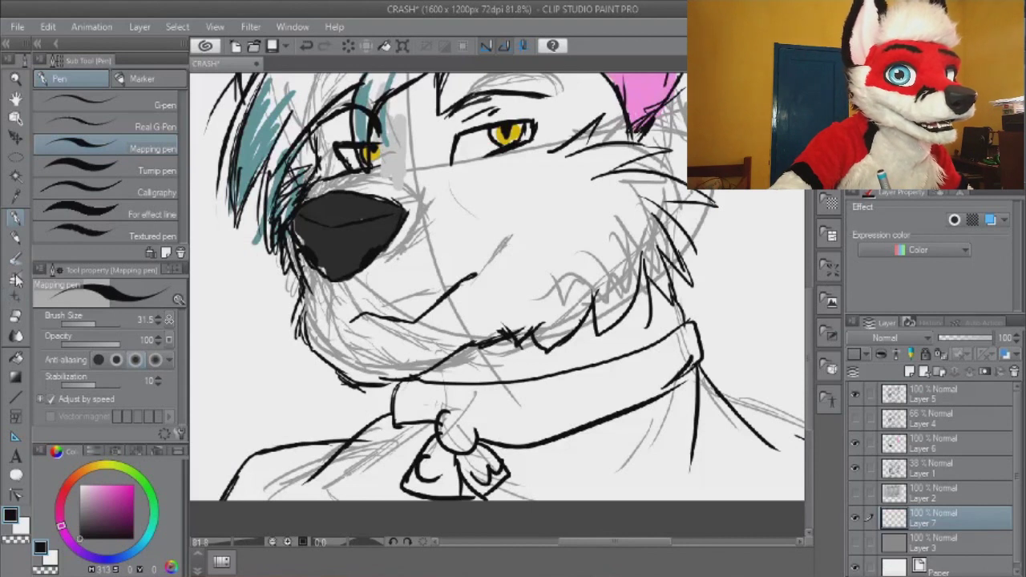
Try to fill the collar with dark gray on Layer 7 using the Fill tool that refers only to the editing layer
left_click(16, 358)
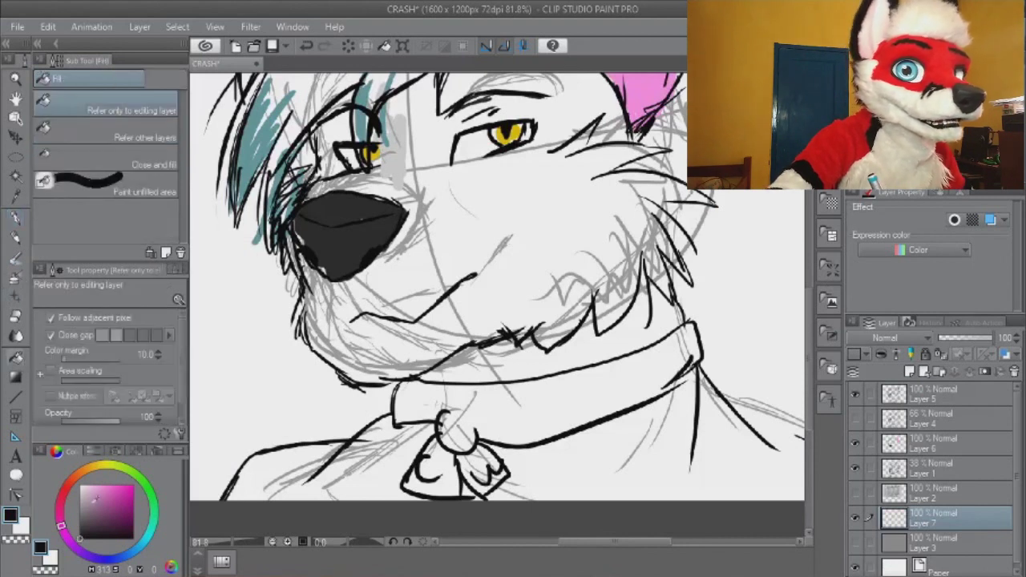
left_click(81, 531)
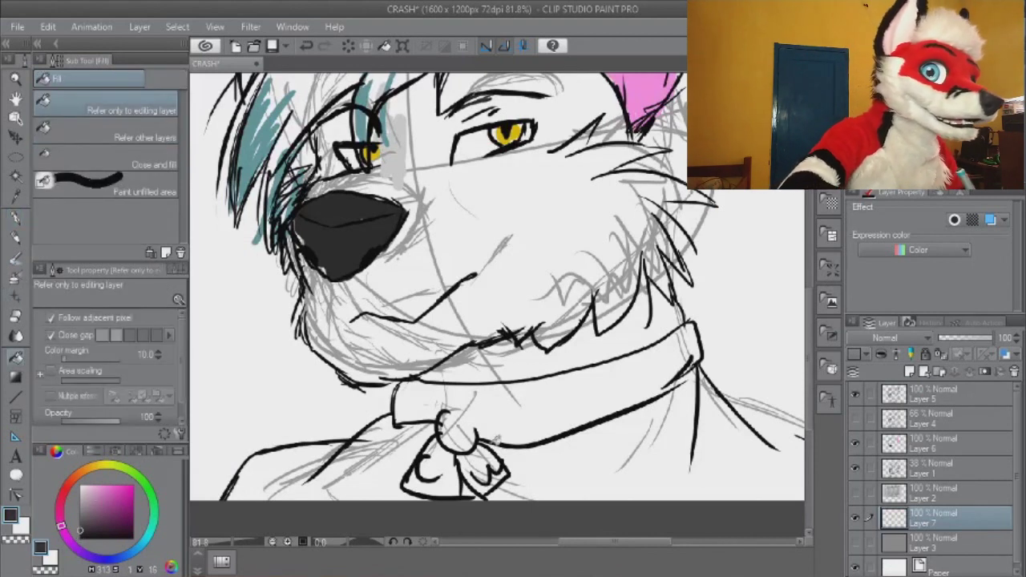
left_click(501, 431)
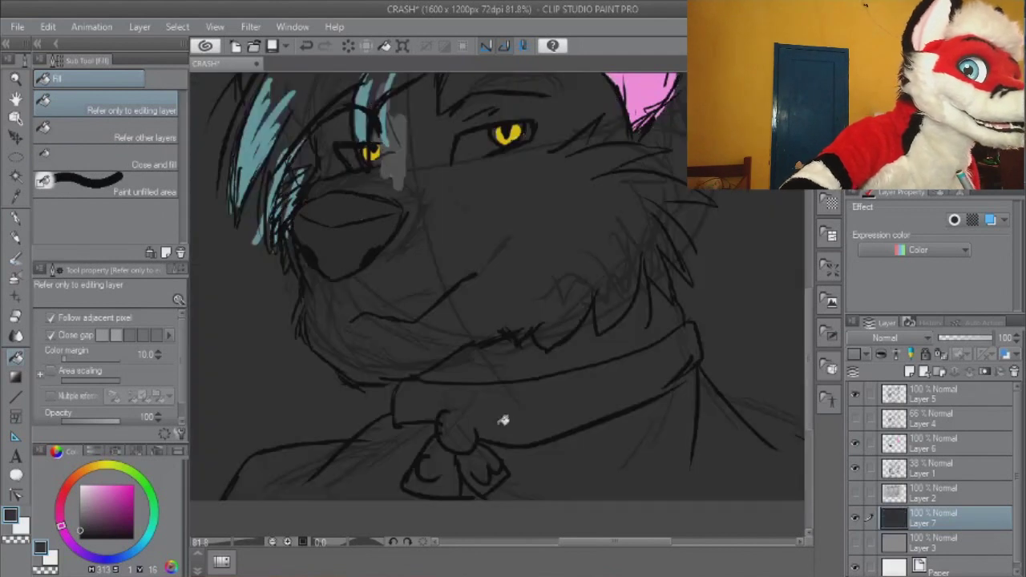
key("ctrl+z")
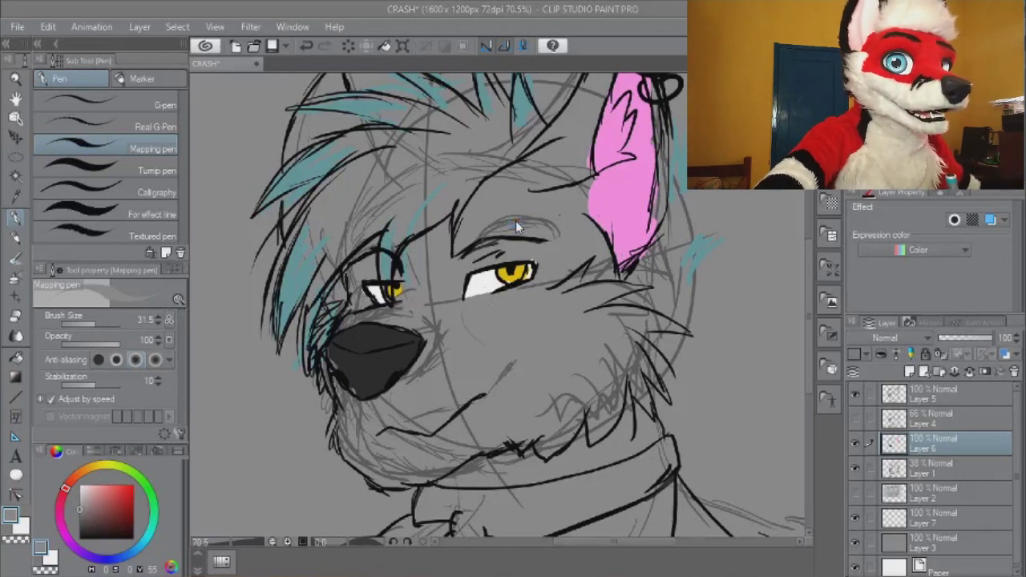
Save the illustration
key("ctrl+s")
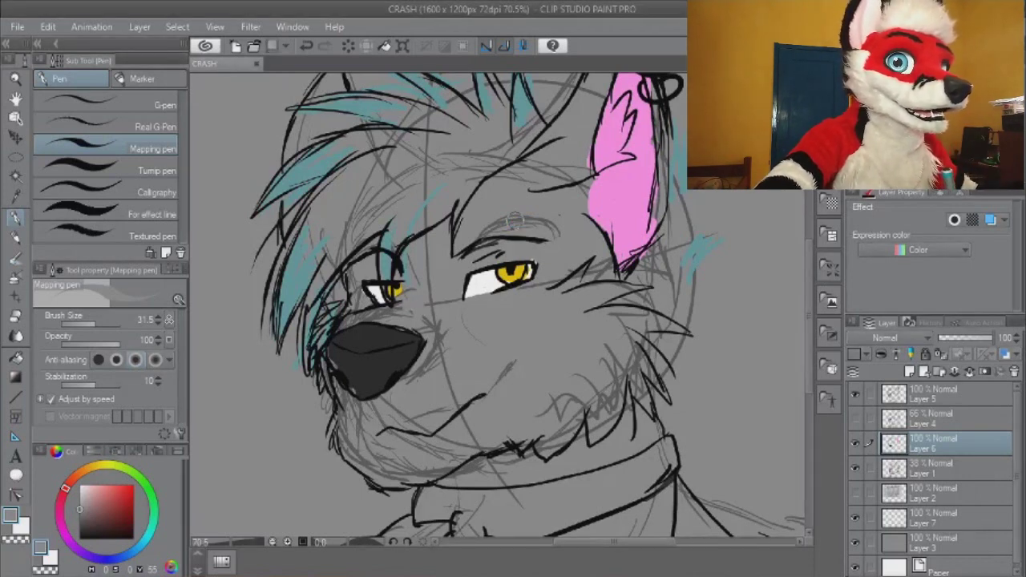